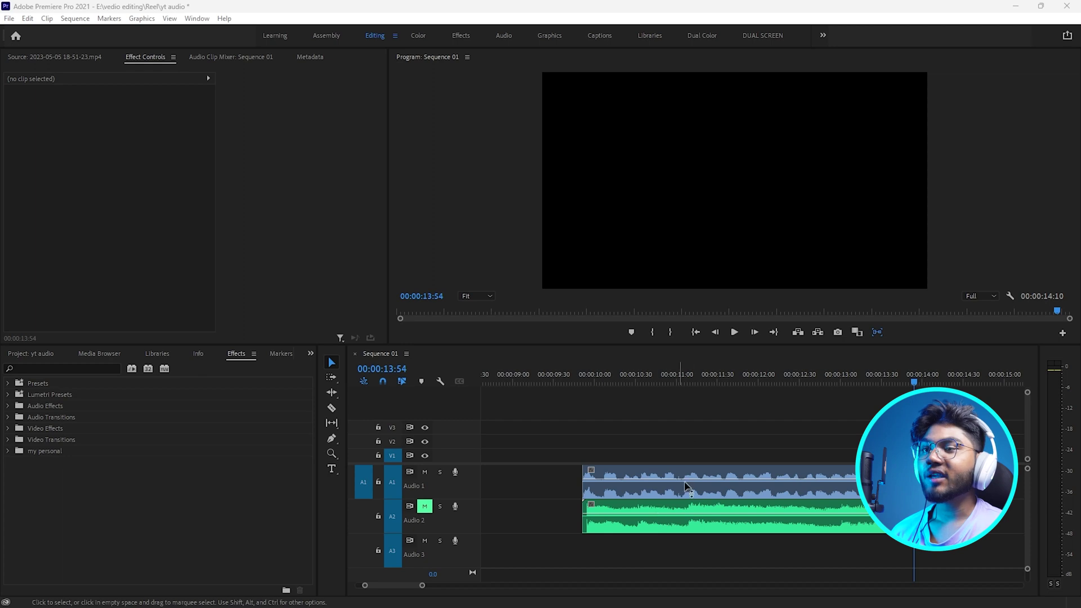
# Step: Select the voice clip on Audio 1 so its effects show in Effect Controls
pyautogui.click(684, 479)
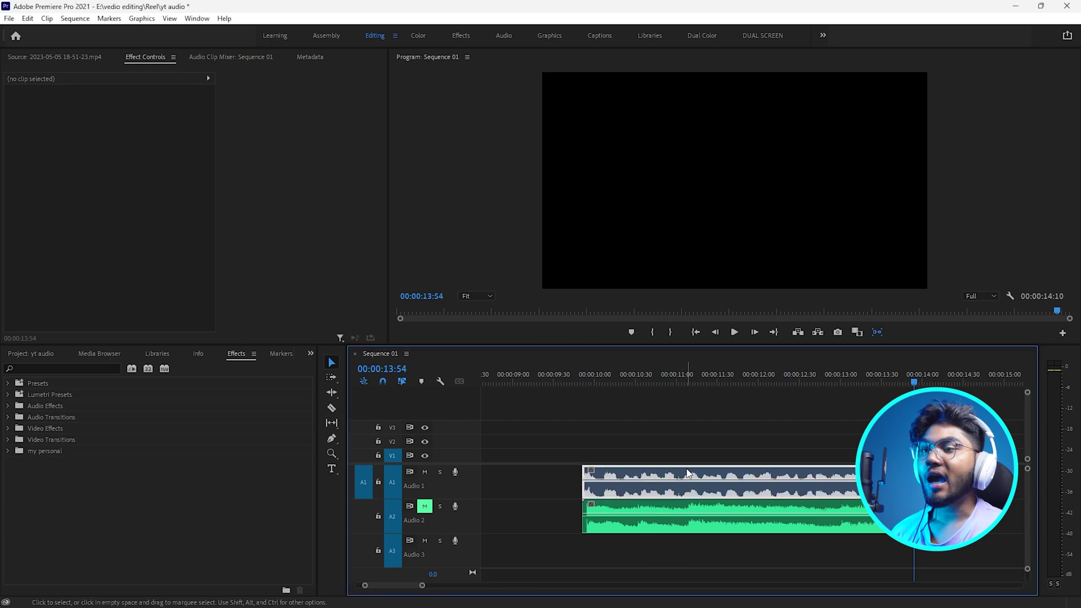
# Step: Apply the Dynamics effect, found by searching 'dyna', to the Audio 1 voice clip and open its editor
pyautogui.click(40, 368)
pyautogui.write('dyna')
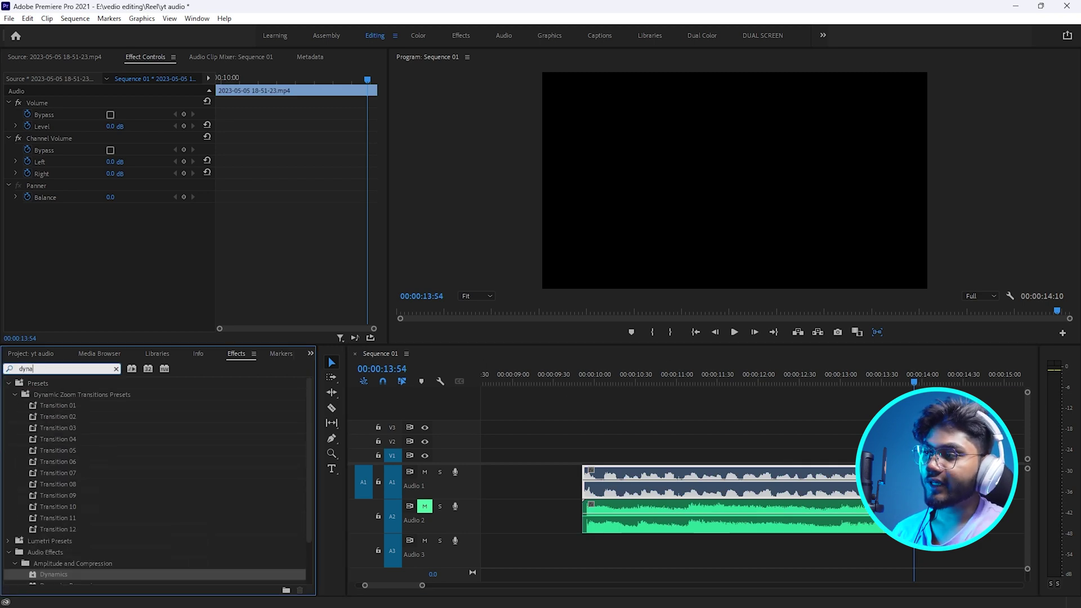
pyautogui.scroll(-2, 54, 526)
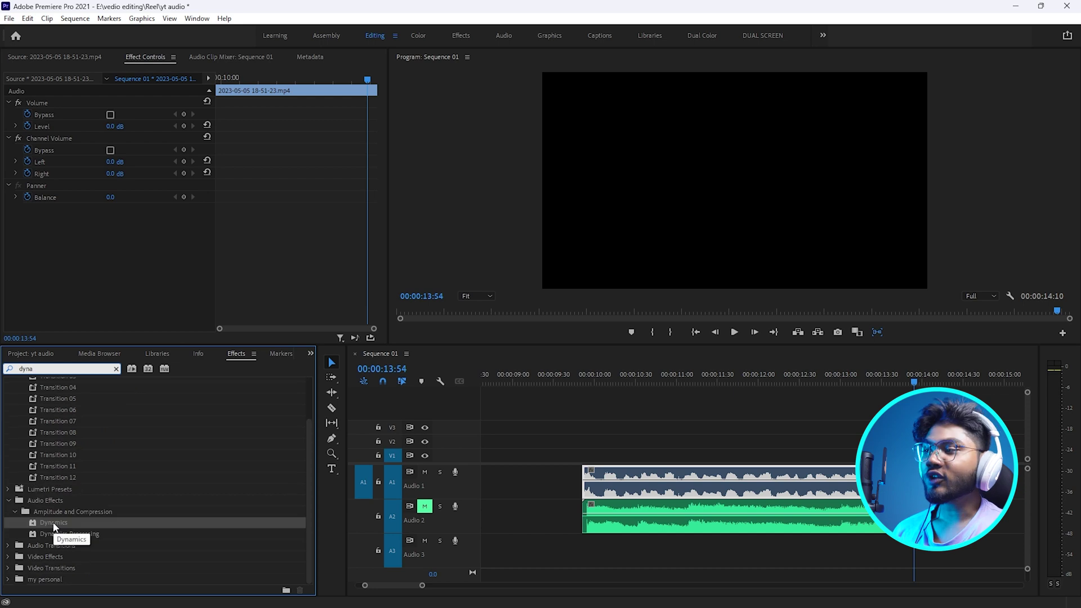
pyautogui.moveTo(55, 526); pyautogui.dragTo(687, 486)
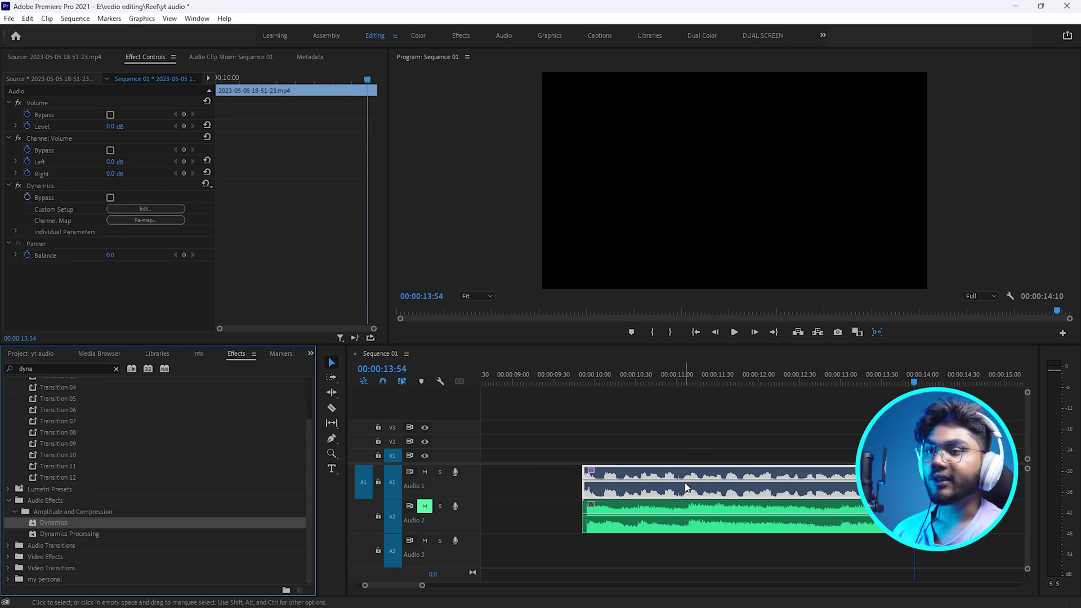
pyautogui.click(138, 208)
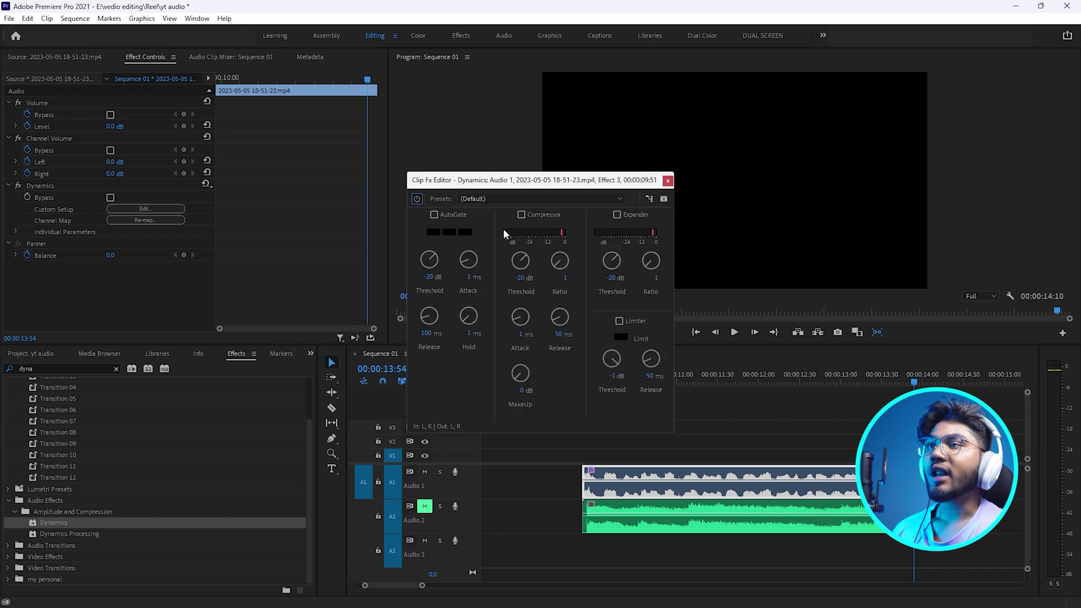
# Step: Enable the Dynamics compressor with 4.8 dB makeup gain and preview the voice from 00:00:11:30
pyautogui.click(521, 214)
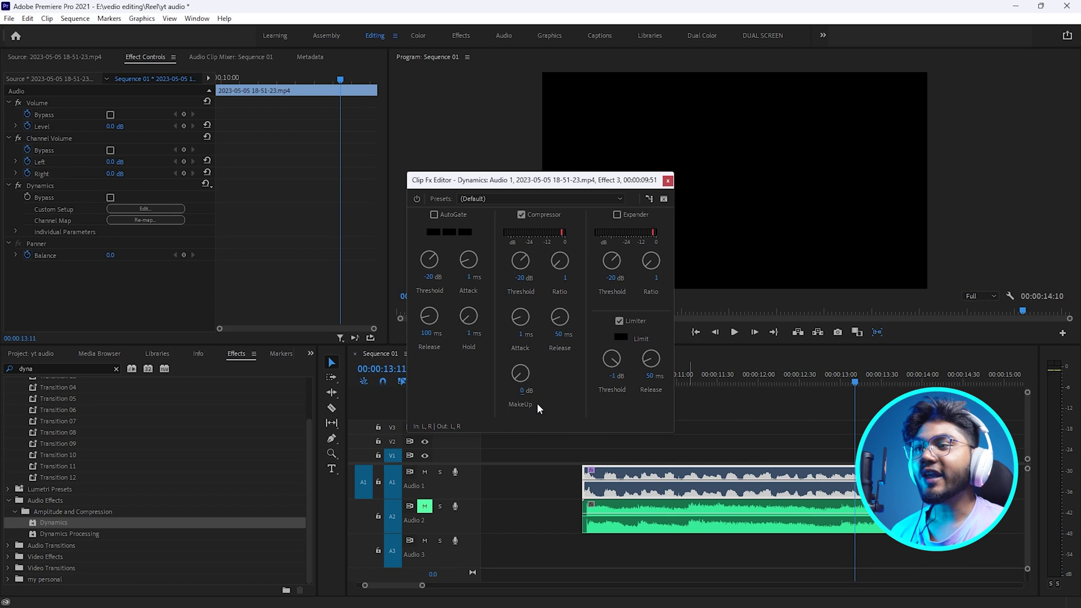
pyautogui.moveTo(523, 389); pyautogui.dragTo(551, 386)
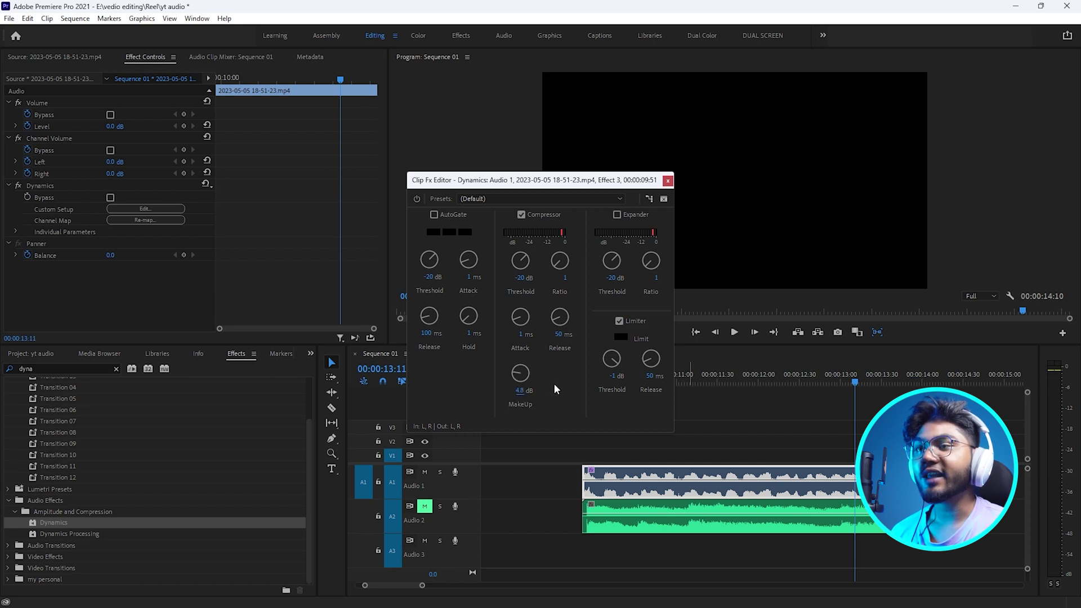
pyautogui.click(702, 374)
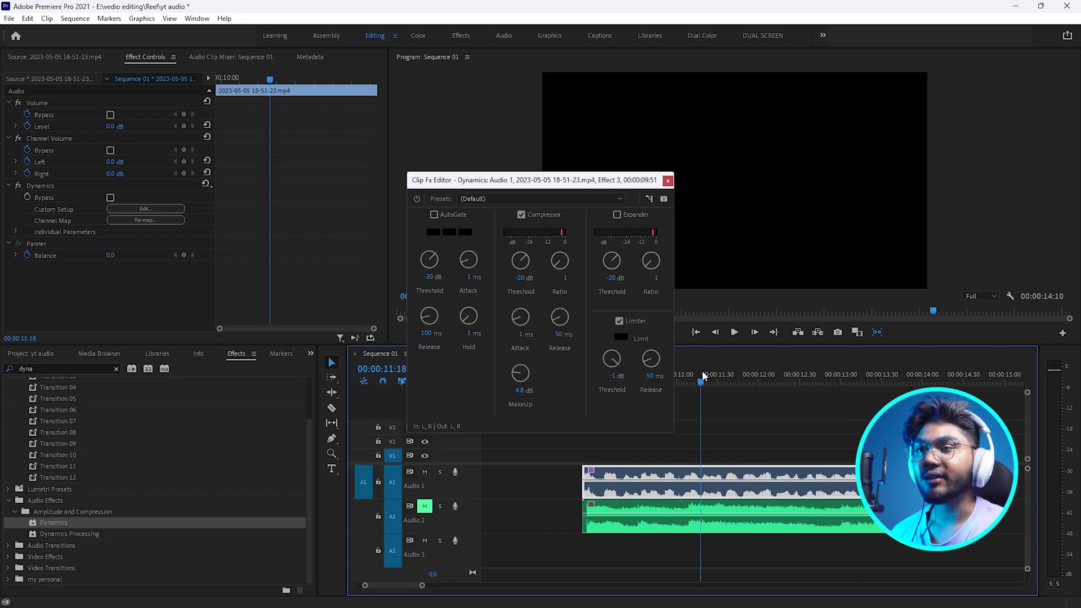
pyautogui.press('space')
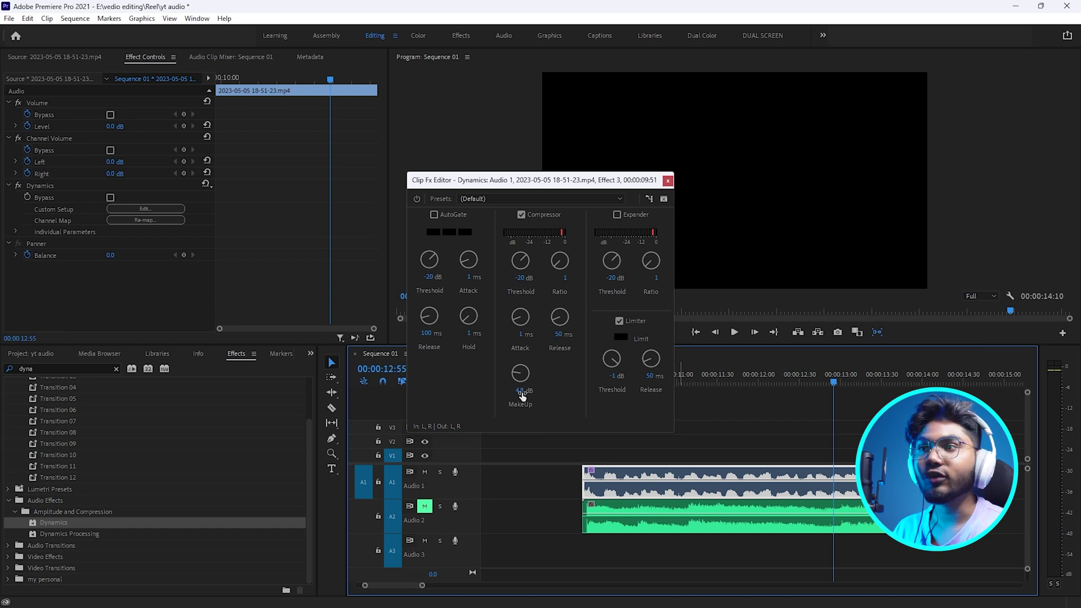
pyautogui.click(719, 376)
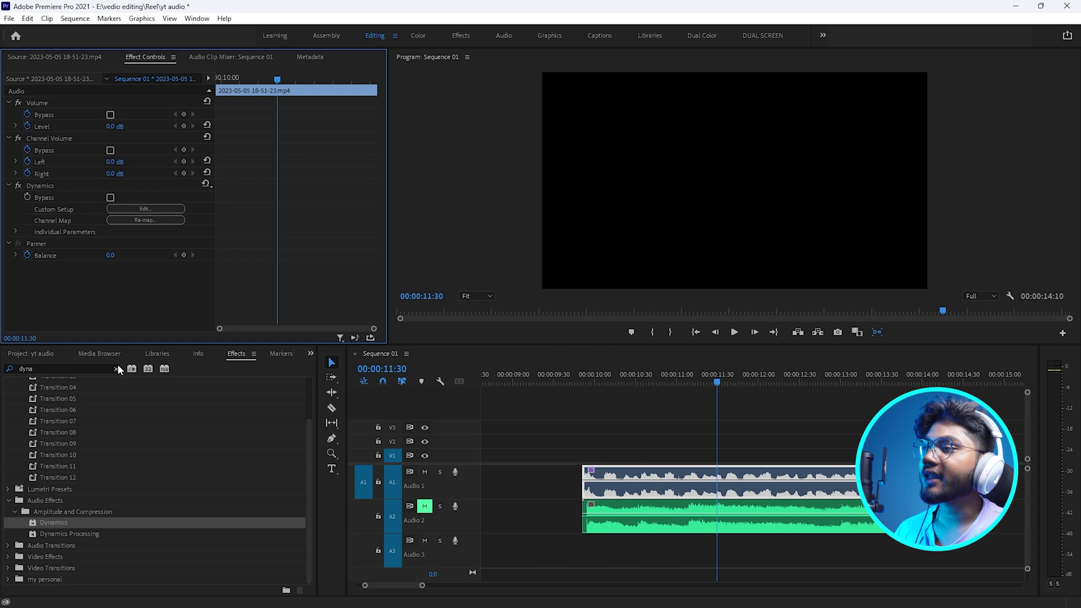
# Step: Search 'para' and apply Parametric Equalizer to the voice clip
pyautogui.click(83, 369)
pyautogui.press('BackSpace')
pyautogui.press('BackSpace')
pyautogui.press('BackSpace')
pyautogui.write('para')
pyautogui.doubleClick(69, 428)
# Step: Add Multiband Compressor to the voice clip and open the Parametric Equalizer's editor
pyautogui.click(35, 369)
pyautogui.press('BackSpace')
pyautogui.press('BackSpace')
pyautogui.press('BackSpace')
pyautogui.press('BackSpace')
pyautogui.write('multi')
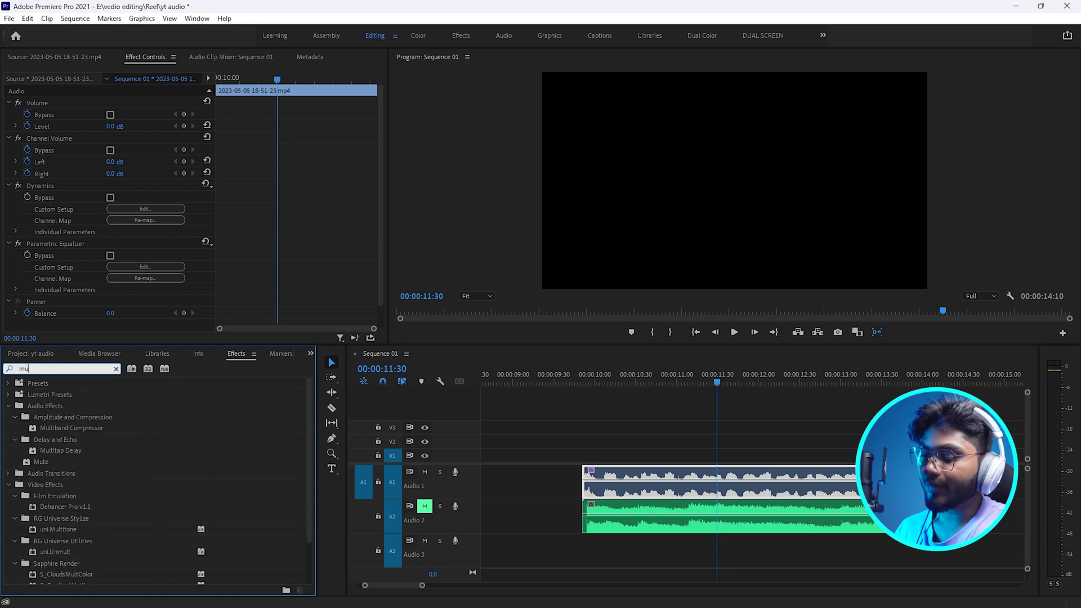
pyautogui.moveTo(72, 428); pyautogui.dragTo(163, 274)
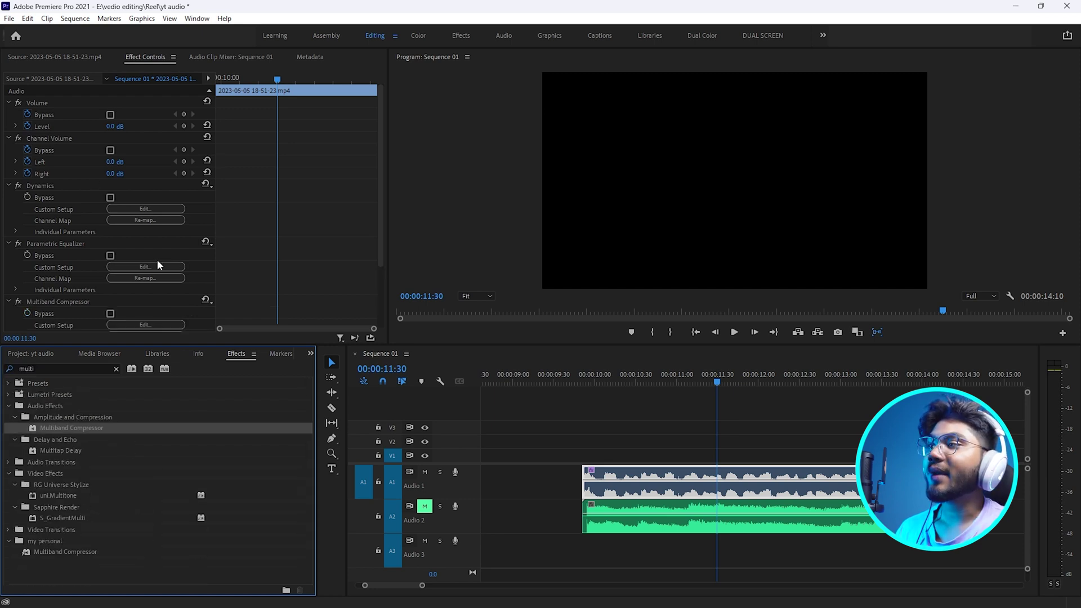
pyautogui.click(160, 268)
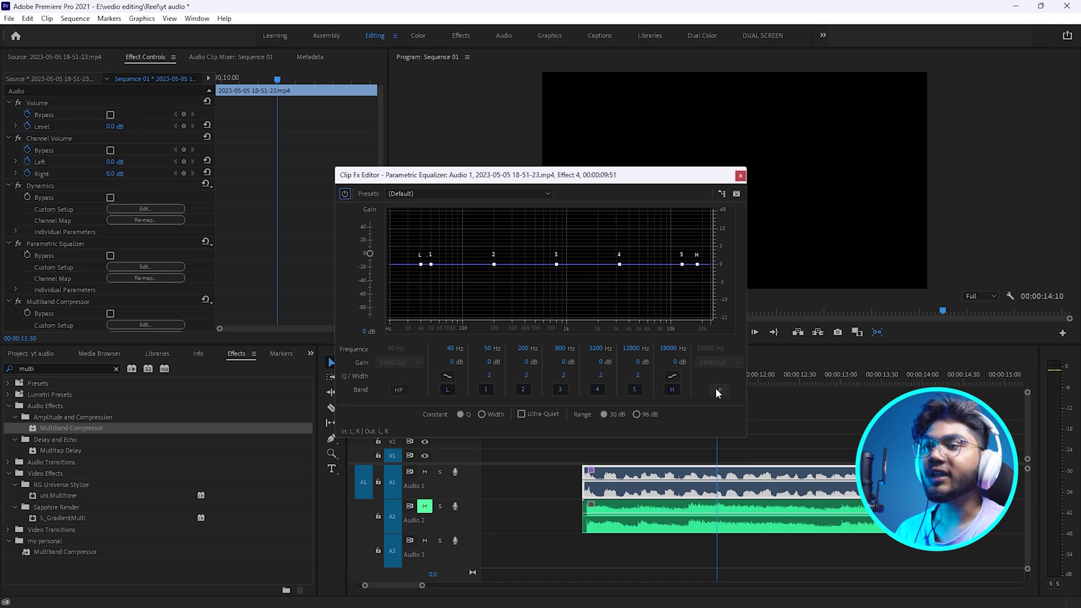
# Step: Enable a 145 Hz high-pass and boost EQ band 2 by 2.5 dB at 259 Hz
pyautogui.click(399, 390)
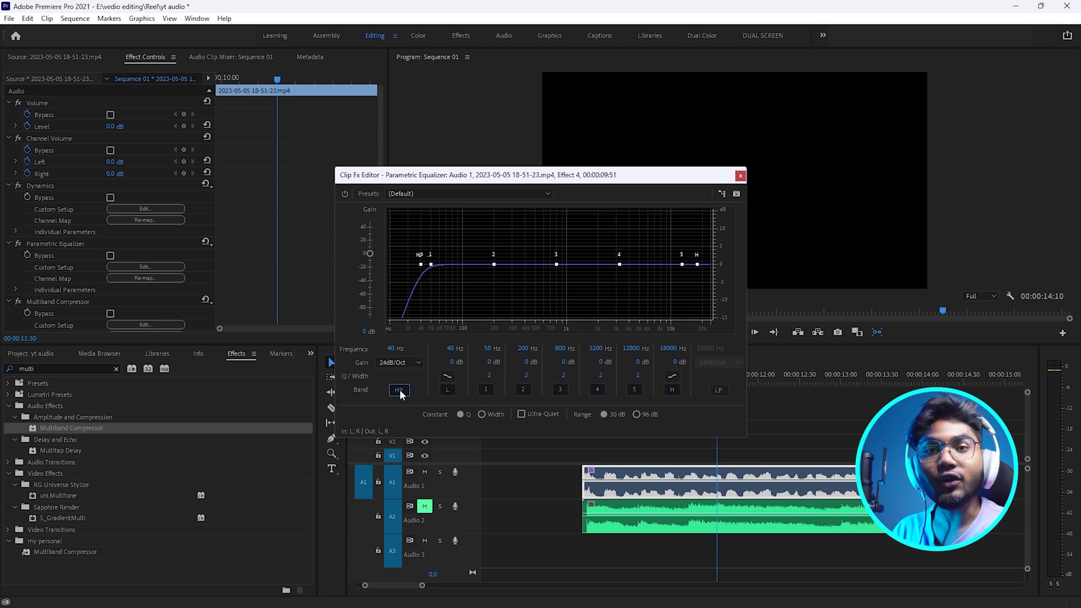
pyautogui.press('space')
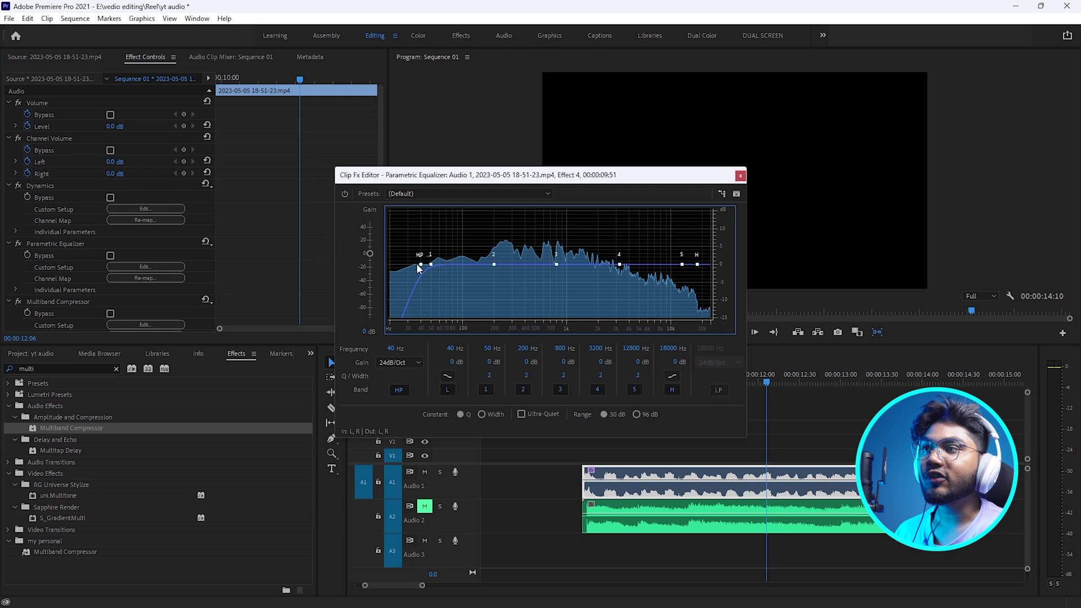
pyautogui.moveTo(420, 265); pyautogui.dragTo(482, 270)
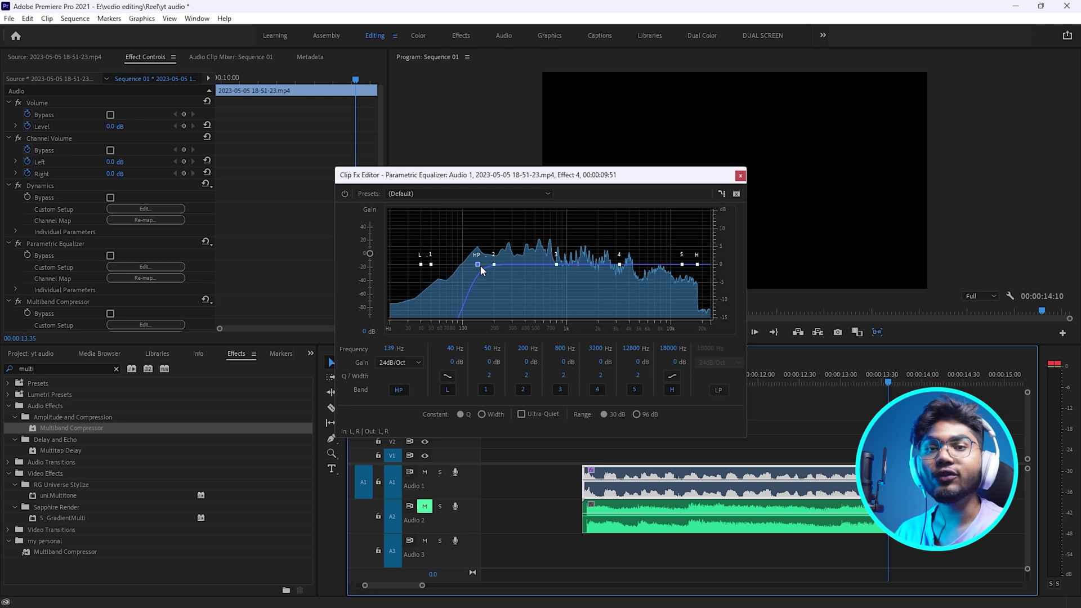
pyautogui.click(386, 345)
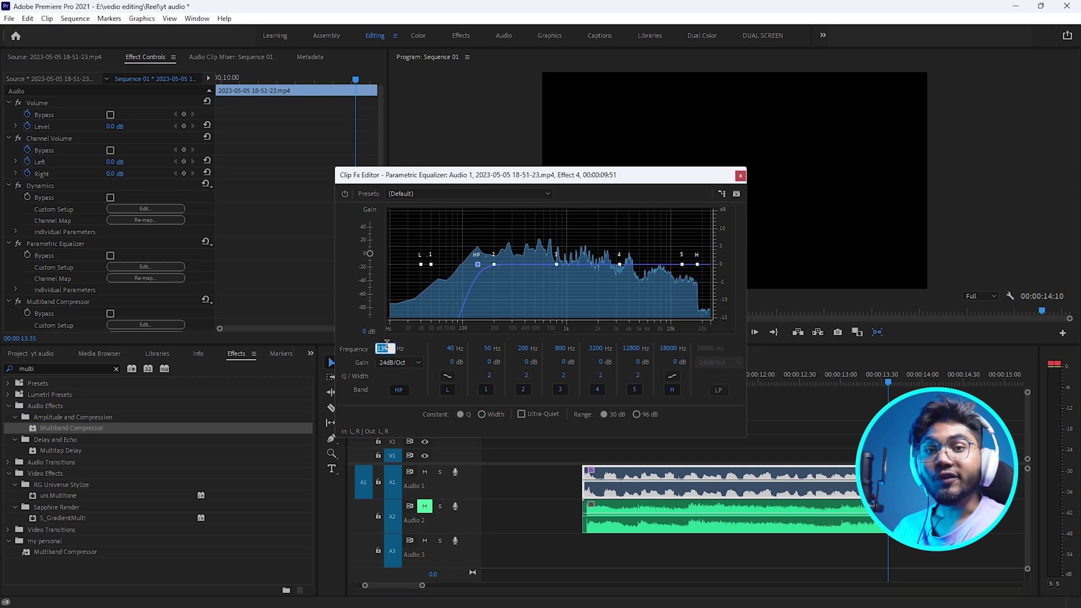
pyautogui.write('145')
pyautogui.press('Return')
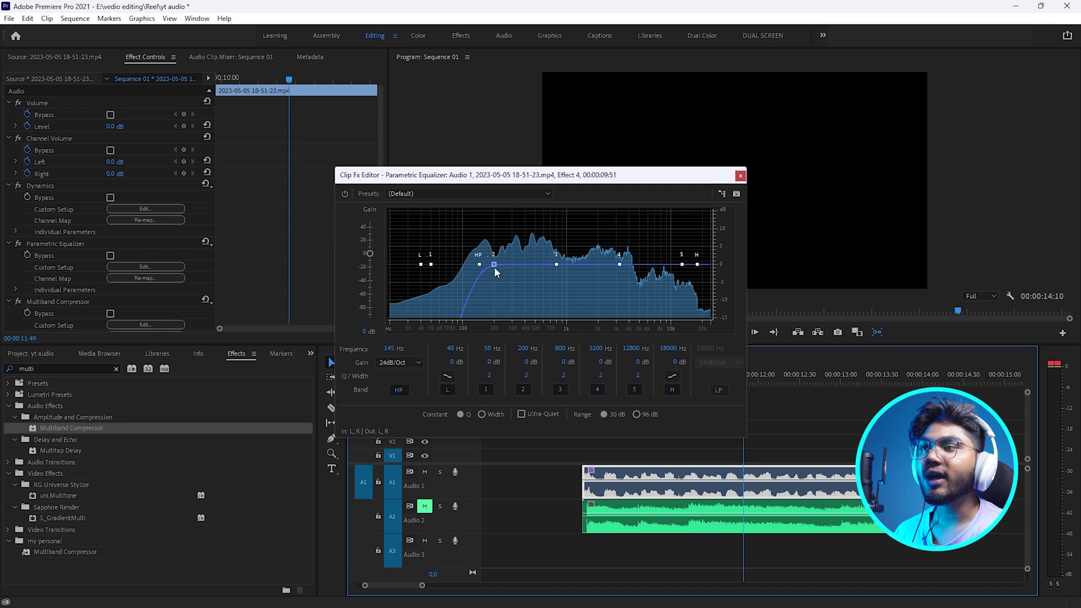
pyautogui.moveTo(495, 264); pyautogui.dragTo(496, 253)
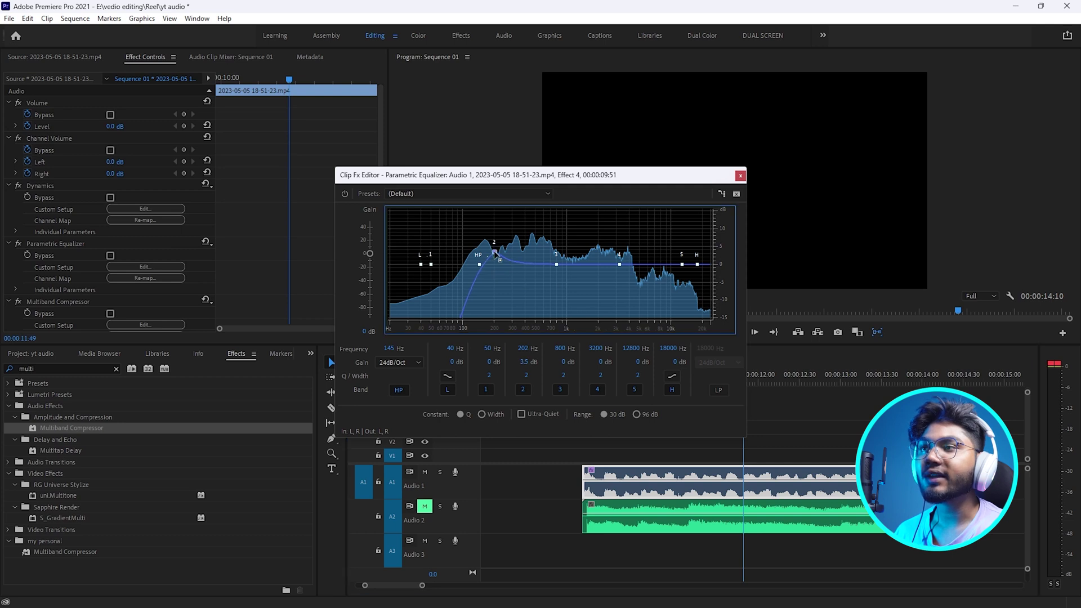
pyautogui.moveTo(496, 255); pyautogui.dragTo(506, 256)
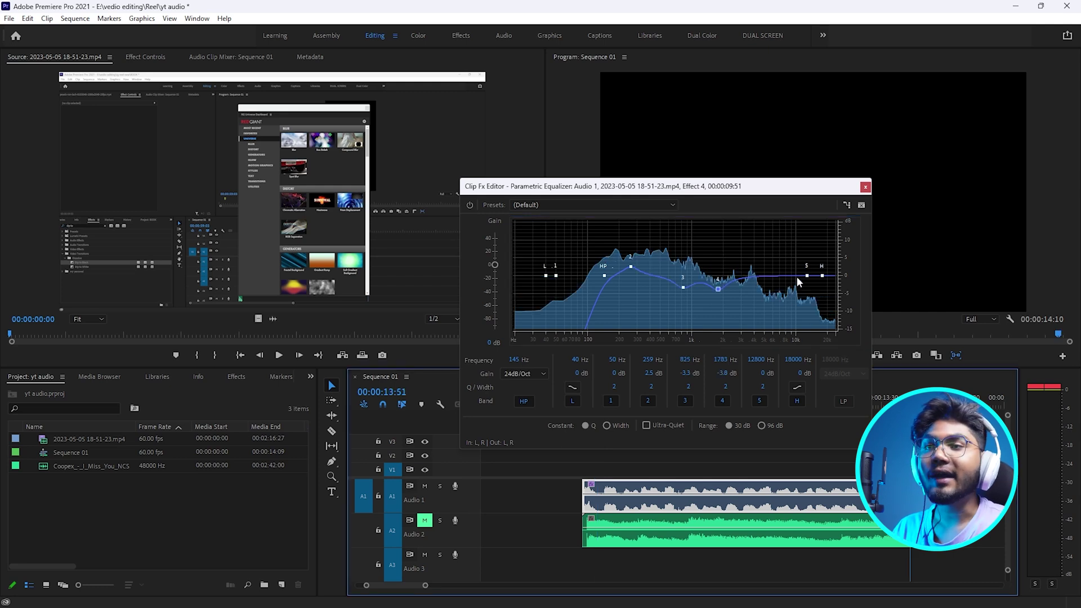
# Step: Raise the high shelf to 9325 Hz, 9.6 dB, then load the Vocal Enhancer EQ preset
pyautogui.moveTo(822, 276)
pyautogui.mouseDown()
pyautogui.moveTo(787, 223)
pyautogui.moveTo(791, 237)
pyautogui.mouseUp()
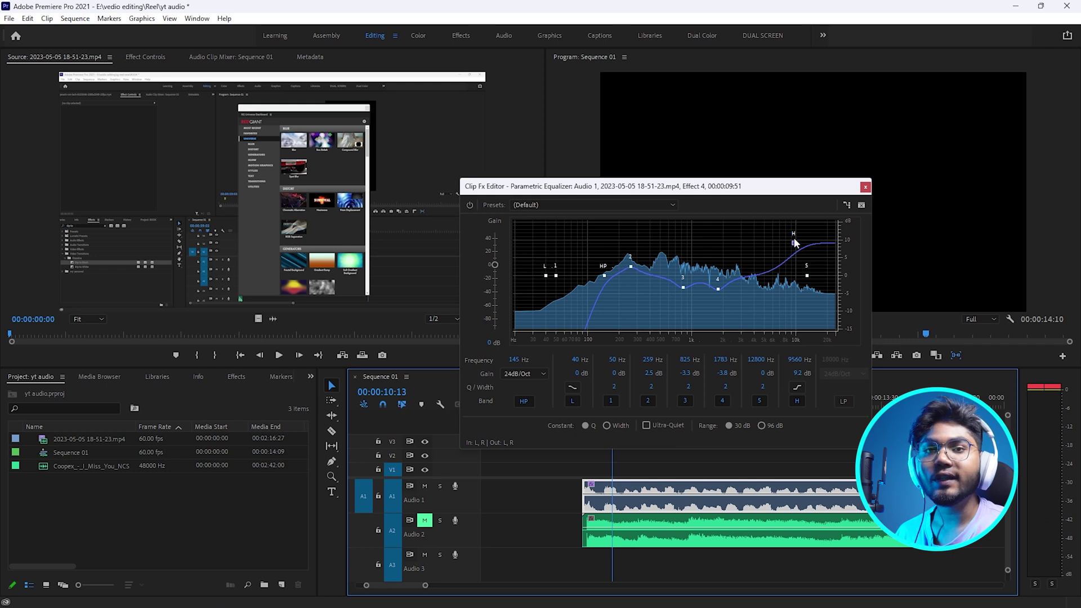
pyautogui.moveTo(794, 242)
pyautogui.moveTo(793, 242); pyautogui.dragTo(792, 241)
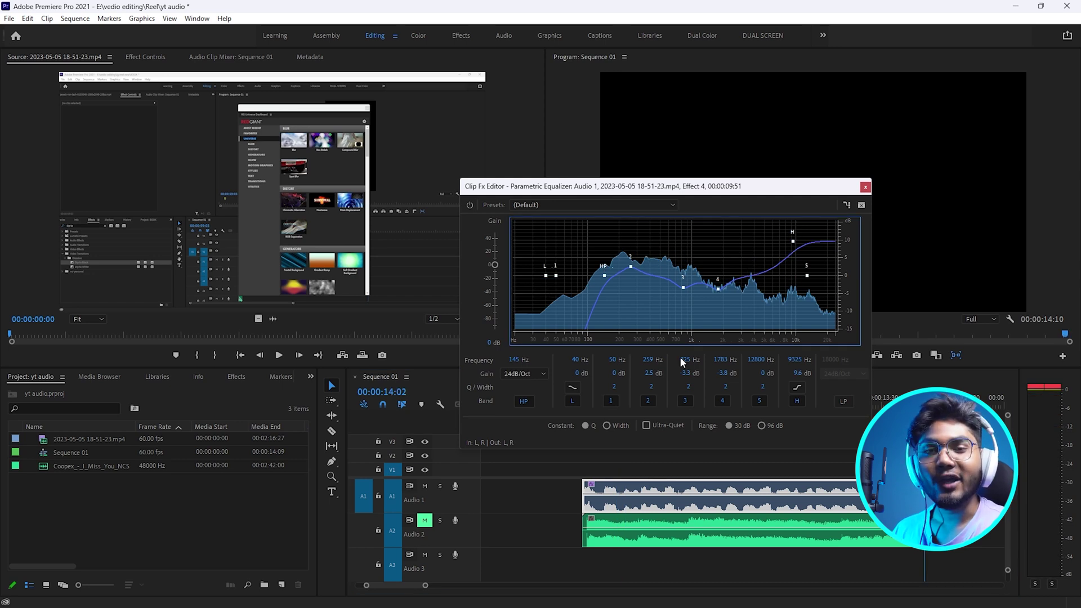
pyautogui.click(569, 204)
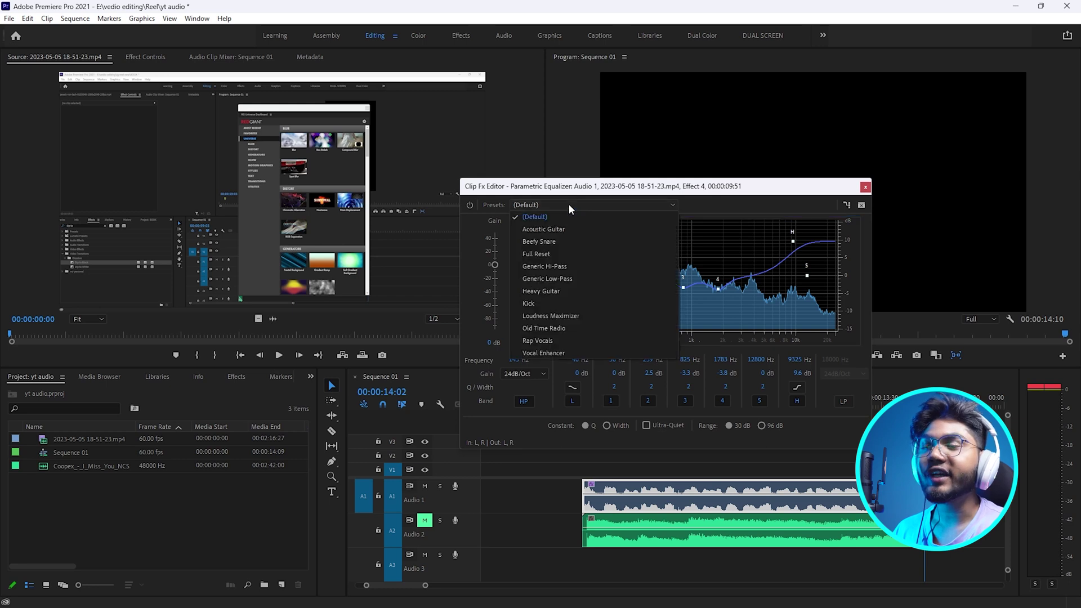
pyautogui.click(535, 352)
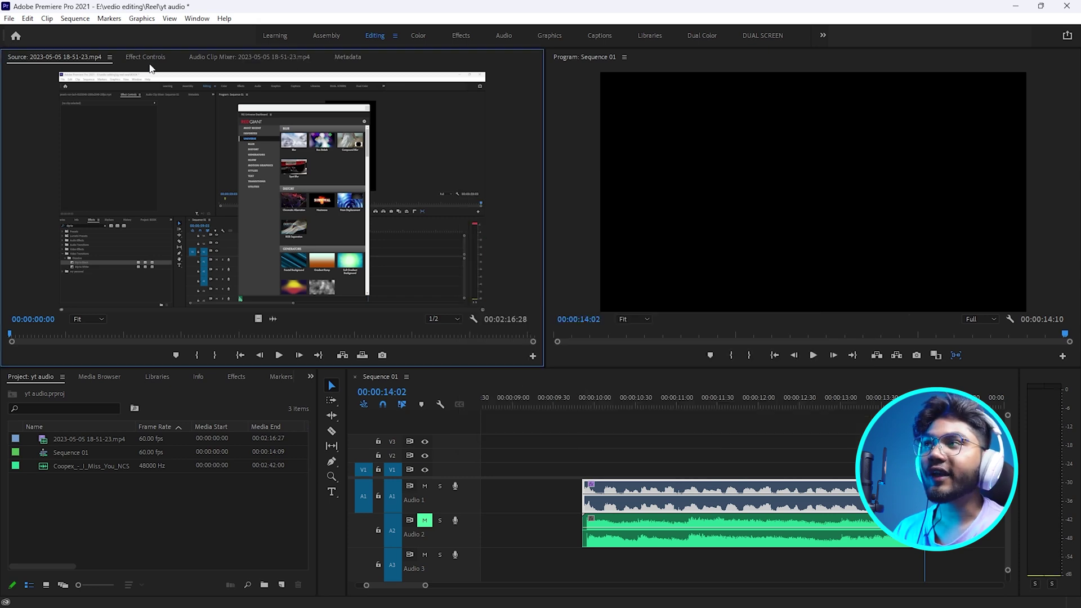
# Step: Open the voice clip's Multiband Compressor editor, choose the Broadcast preset, and close it
pyautogui.click(147, 58)
pyautogui.click(677, 524)
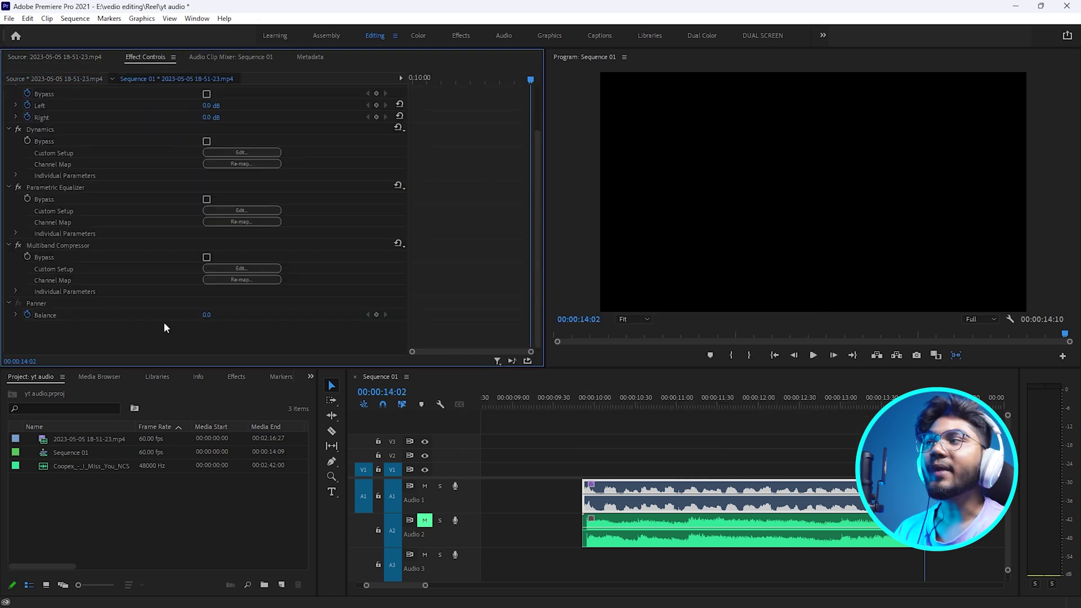
pyautogui.click(205, 271)
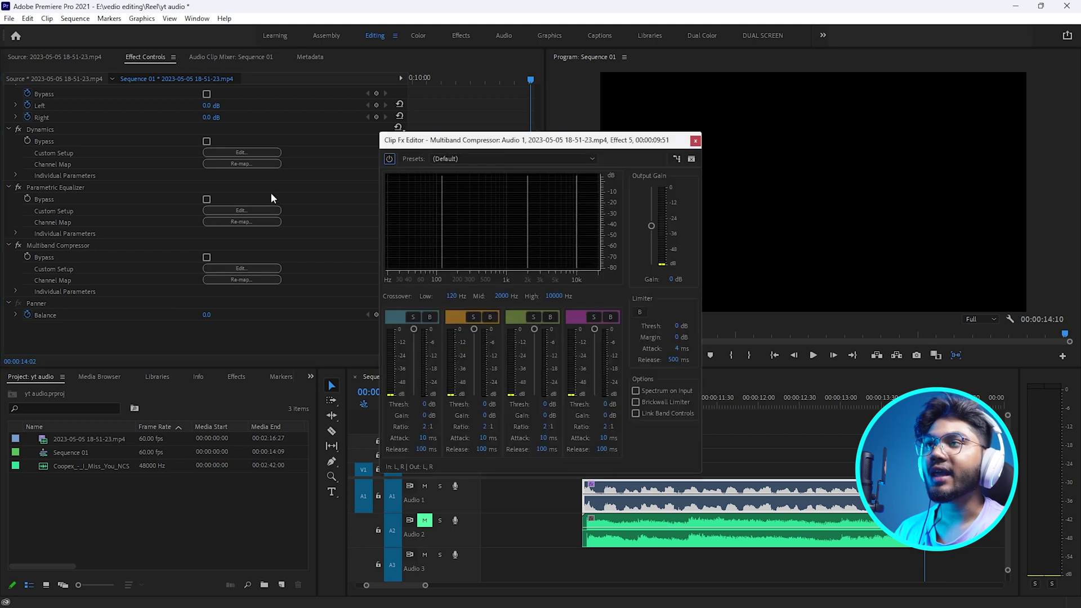
pyautogui.click(462, 159)
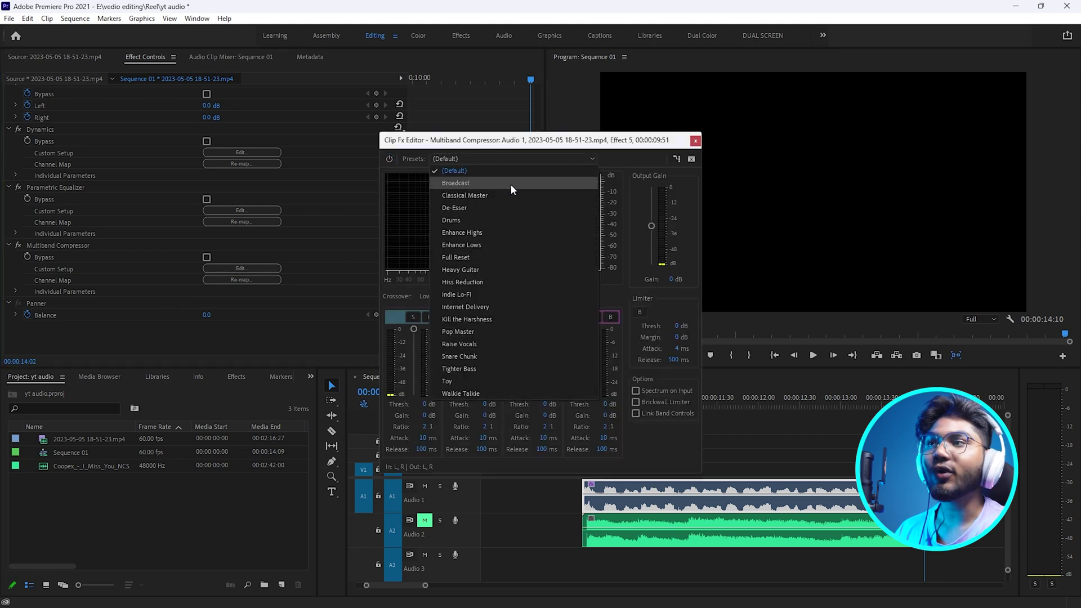
pyautogui.click(511, 185)
pyautogui.click(582, 394)
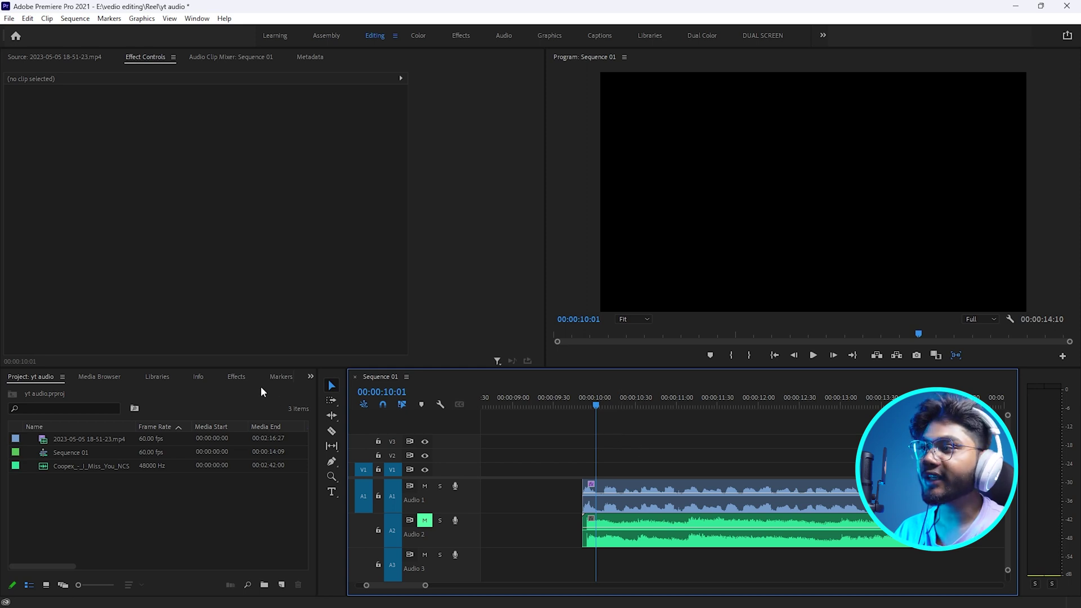
# Step: Search 'denois', apply DeNoise to the Audio 1 voice clip, and open its editor
pyautogui.click(237, 379)
pyautogui.doubleClick(84, 395)
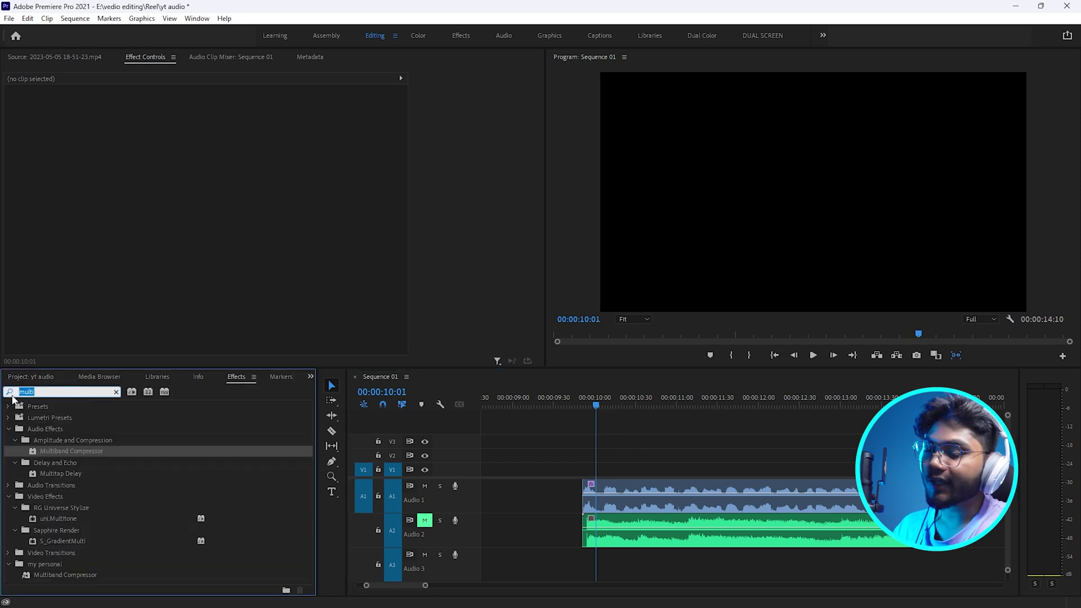
pyautogui.write('denois')
pyautogui.moveTo(52, 451); pyautogui.dragTo(649, 497)
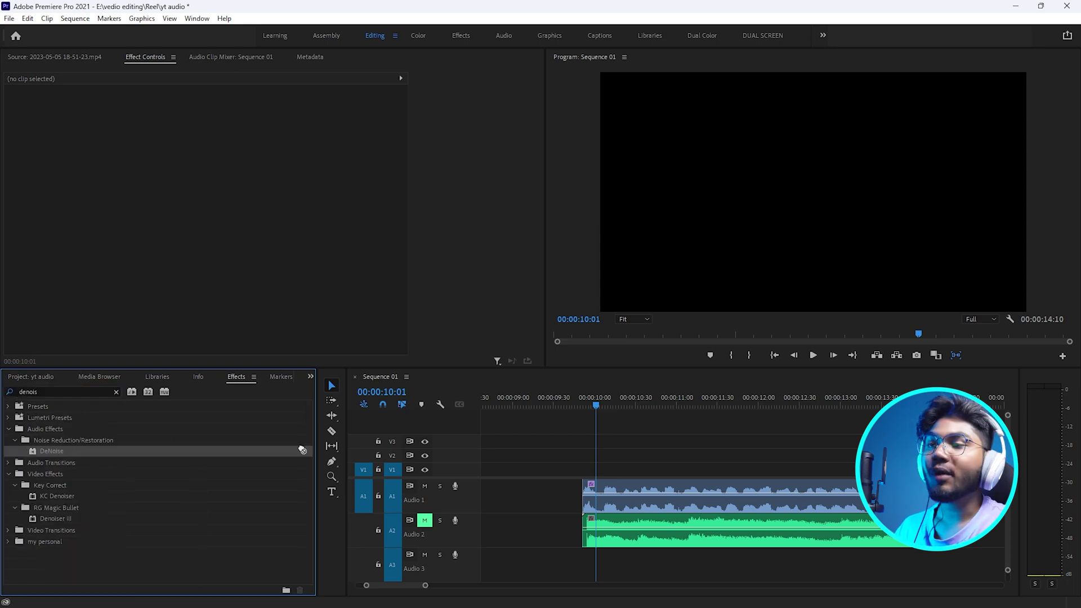
pyautogui.scroll(-5, 299, 273)
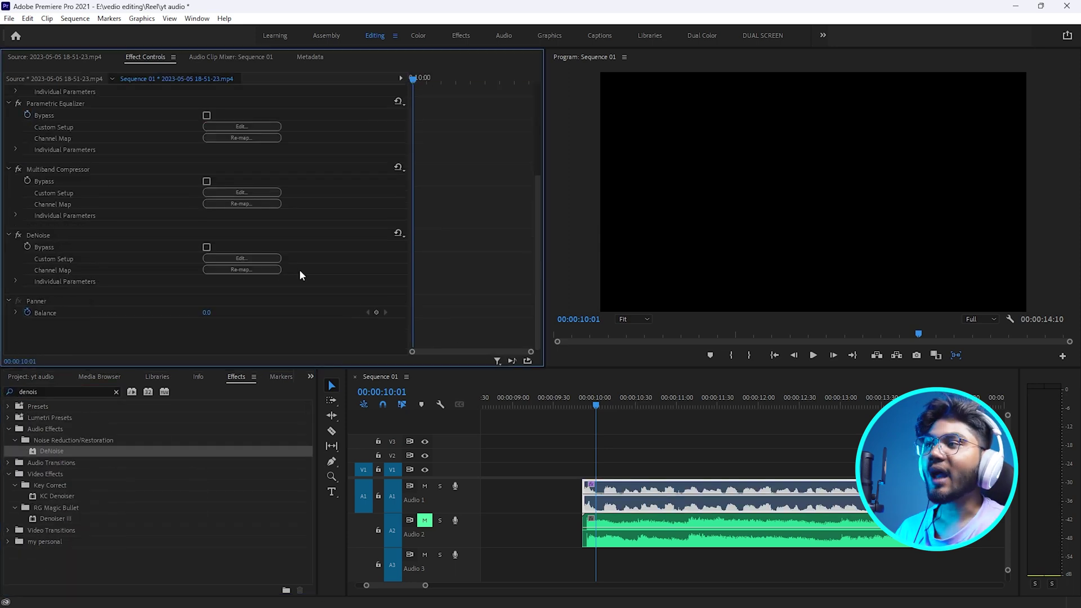
pyautogui.click(270, 259)
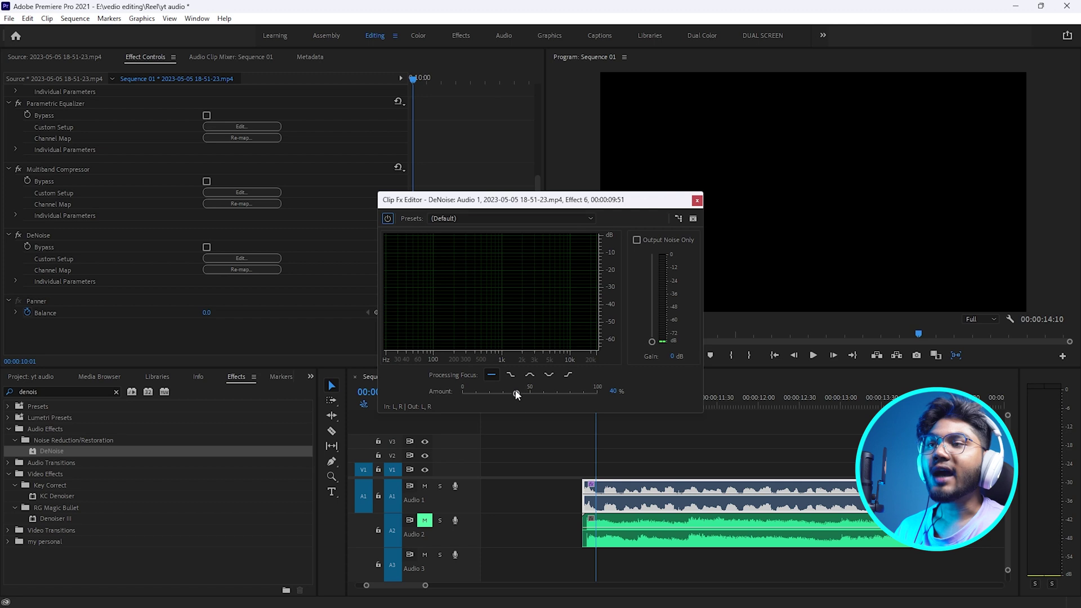
# Step: Set the DeNoise amount to about 20% while playing back the voice
pyautogui.moveTo(516, 396); pyautogui.dragTo(483, 394)
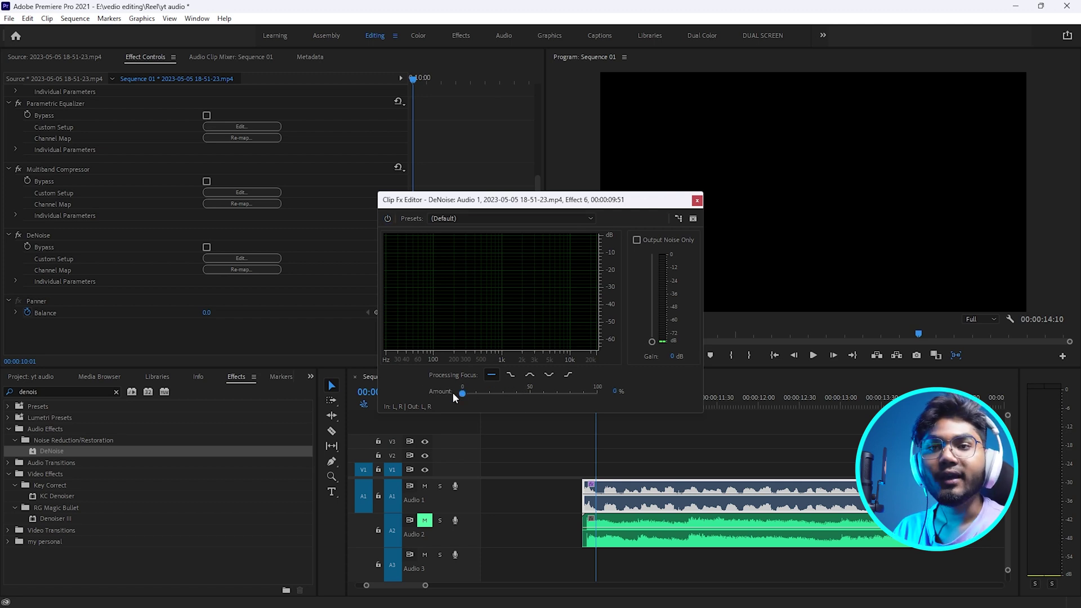
pyautogui.moveTo(463, 396); pyautogui.dragTo(488, 398)
pyautogui.click(742, 384)
pyautogui.press('space')
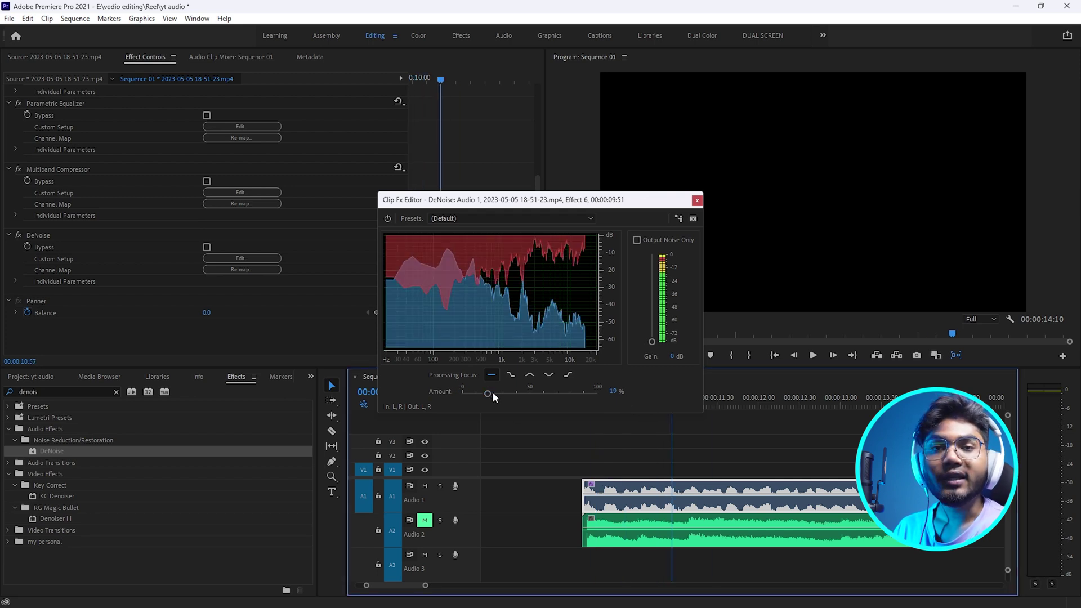
pyautogui.click(612, 392)
pyautogui.write('0')
pyautogui.press('Return')
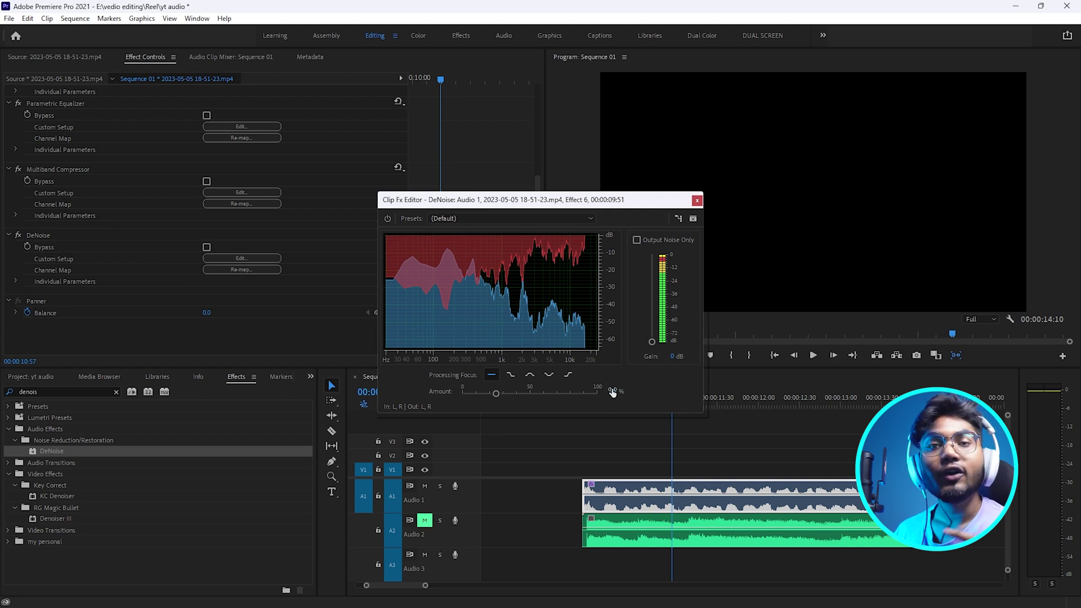
pyautogui.click(590, 399)
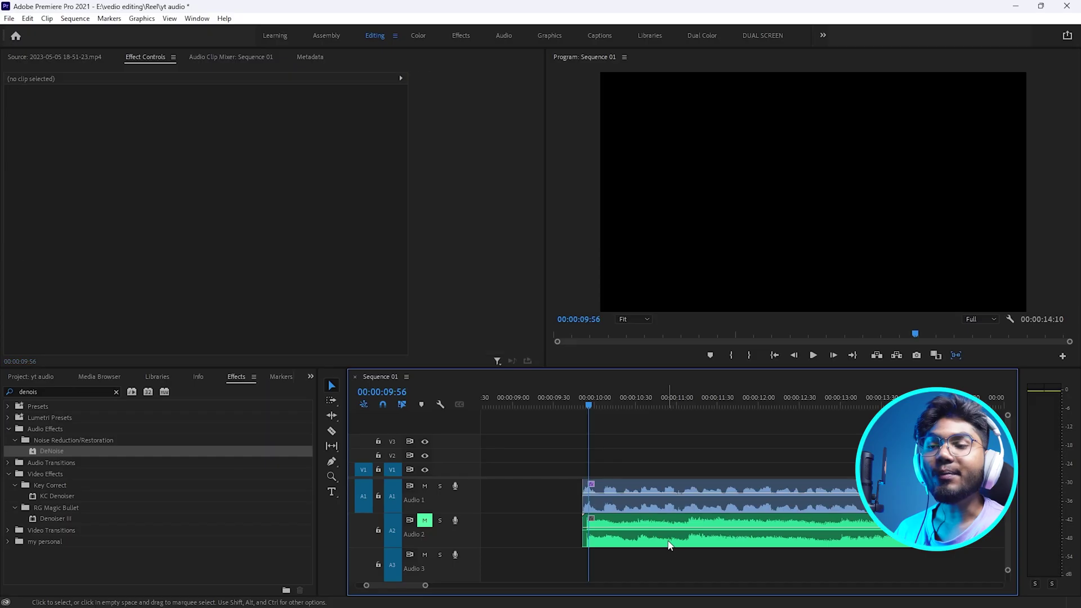
# Step: Select the background music clip on Audio 2 to show its volume and panner settings
pyautogui.click(679, 524)
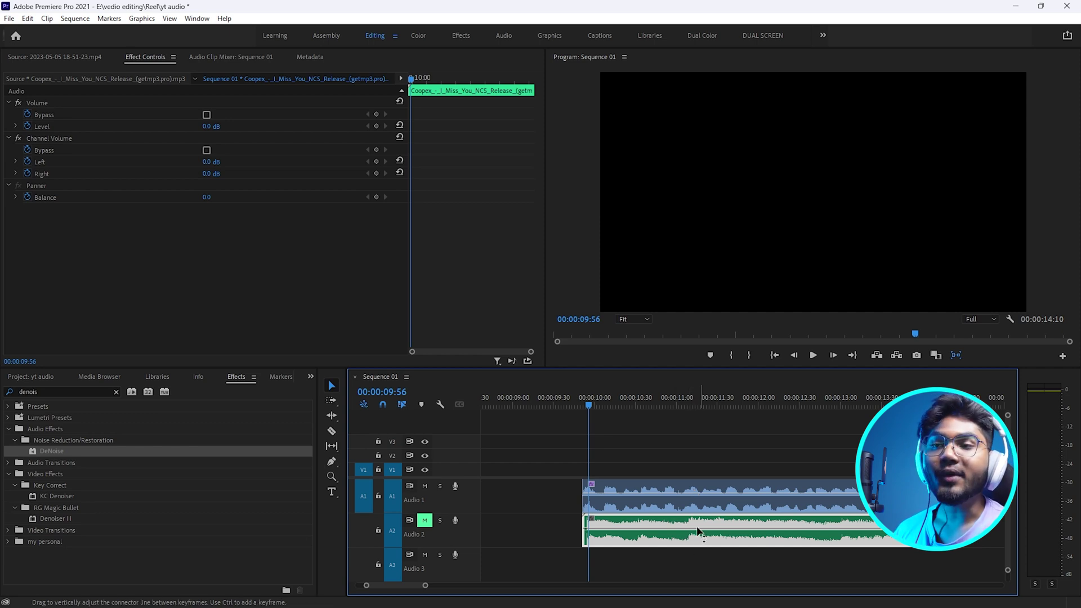
# Step: Switch to the Audio workspace and apply the Balanced Background Music preset in Essential Sound
pyautogui.click(506, 42)
pyautogui.click(970, 113)
pyautogui.moveTo(948, 142)
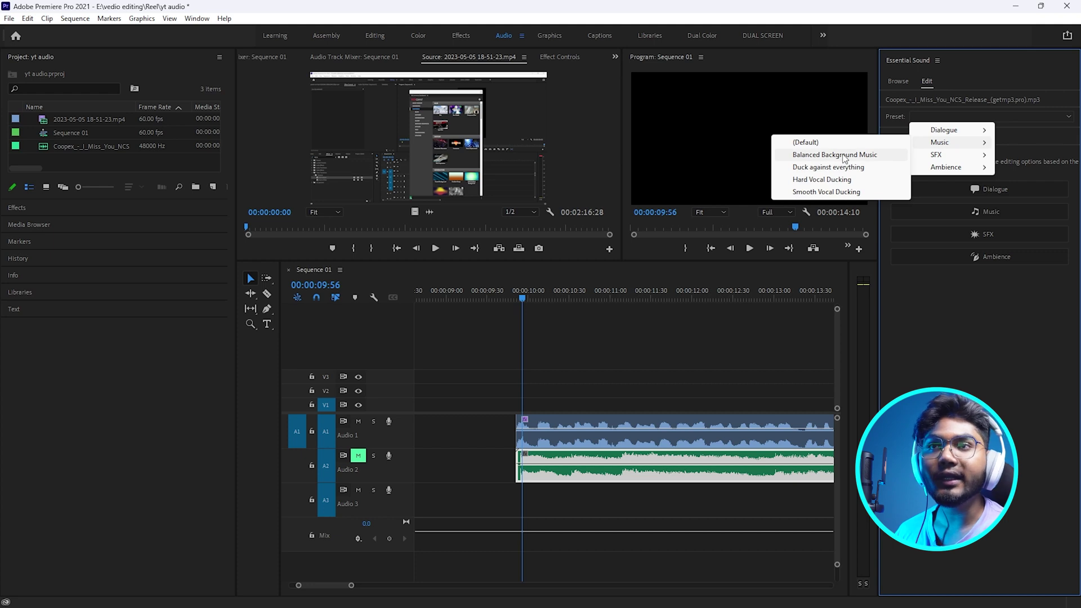
pyautogui.click(844, 157)
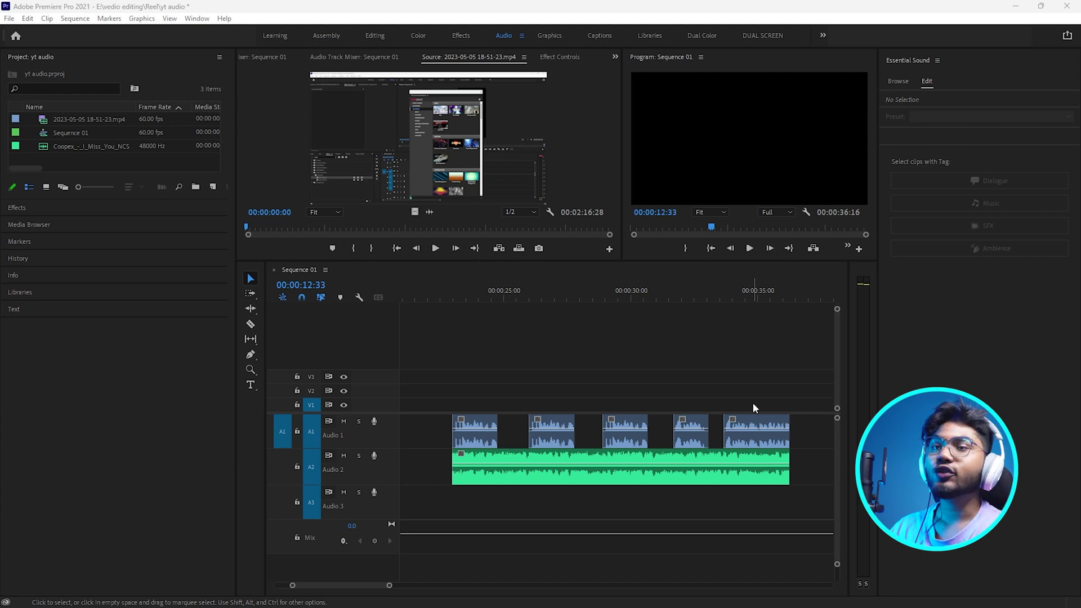
# Step: Tag the selected voice clips as Dialogue and the Audio 2 music clip as Music
pyautogui.moveTo(827, 447); pyautogui.dragTo(417, 439)
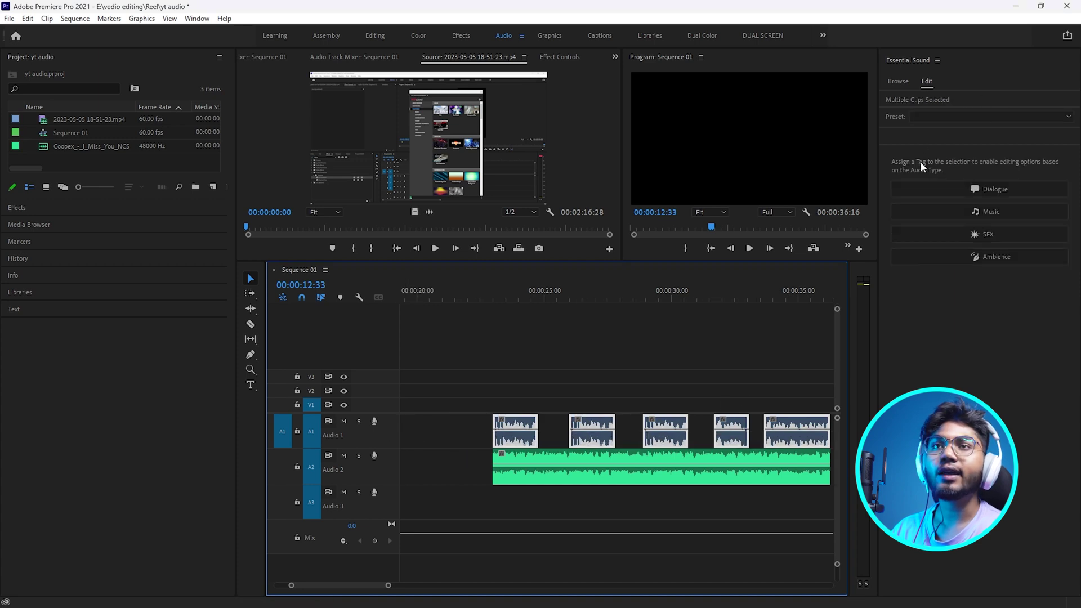
pyautogui.click(949, 189)
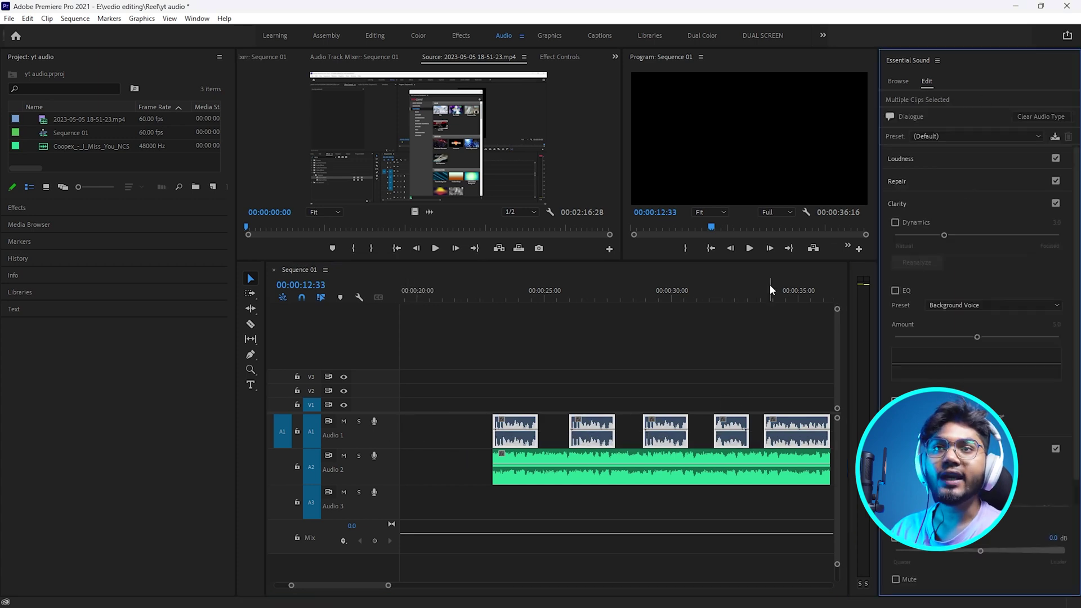
pyautogui.click(641, 467)
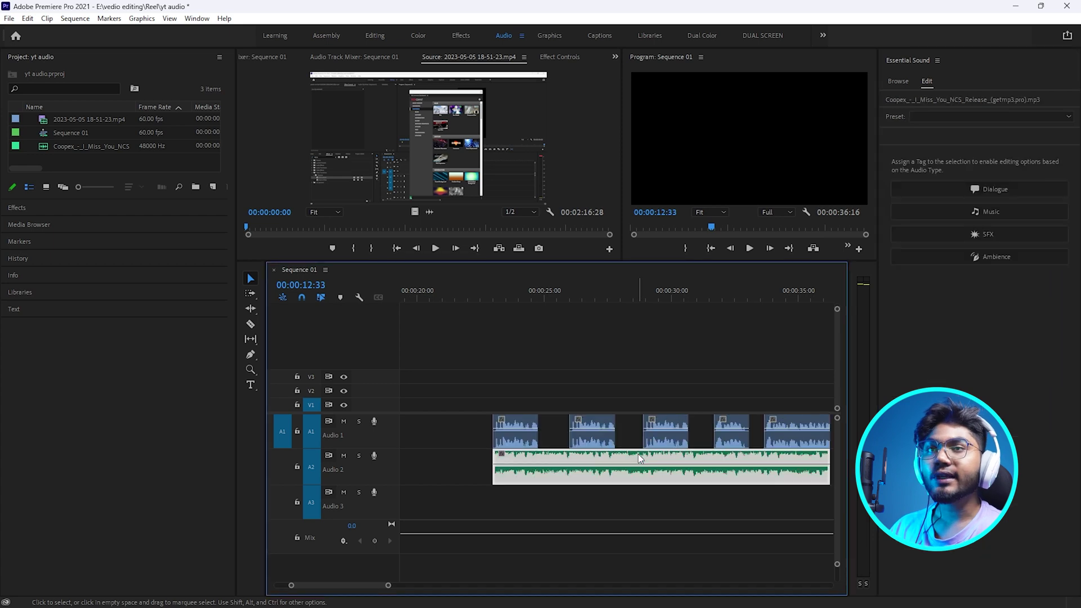
pyautogui.click(980, 211)
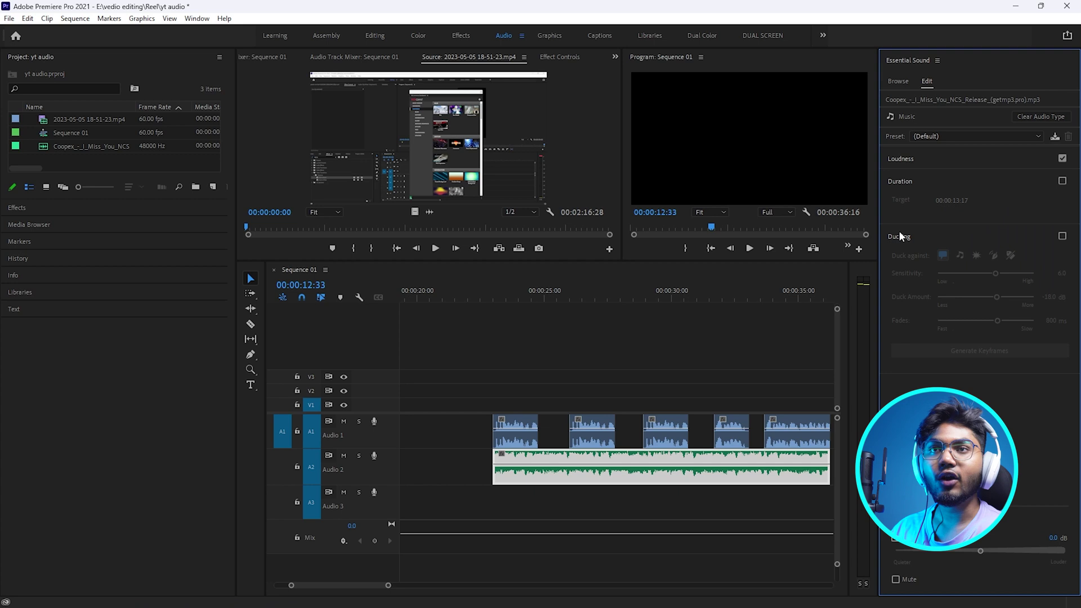
# Step: Enable music ducking (sensitivity 6.0, −18 dB, 800 ms fades) and generate the ducking keyframes
pyautogui.click(1063, 235)
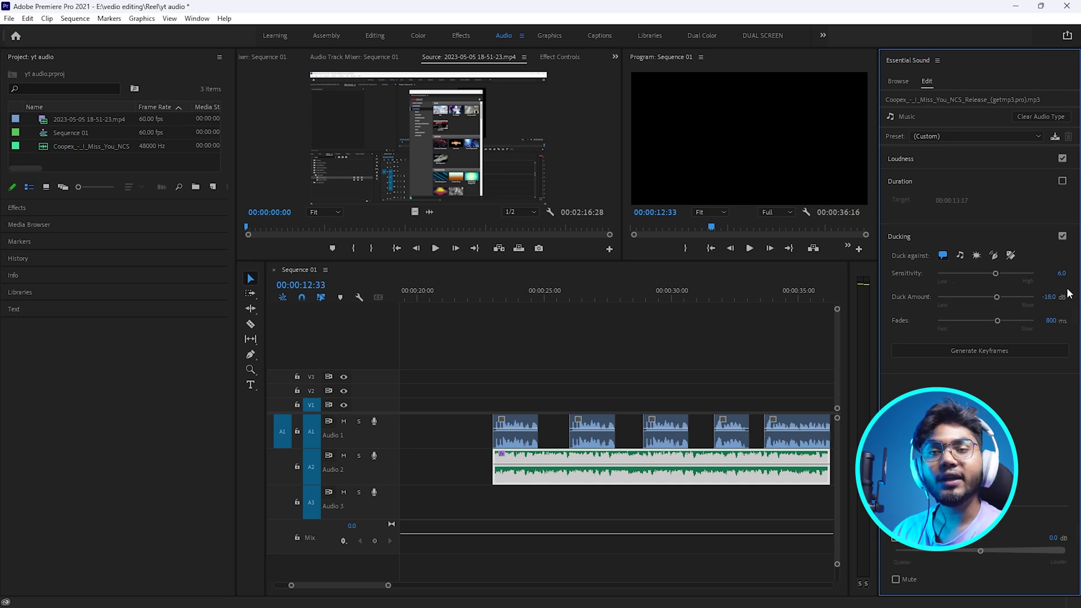
pyautogui.click(986, 351)
pyautogui.click(498, 298)
pyautogui.click(525, 315)
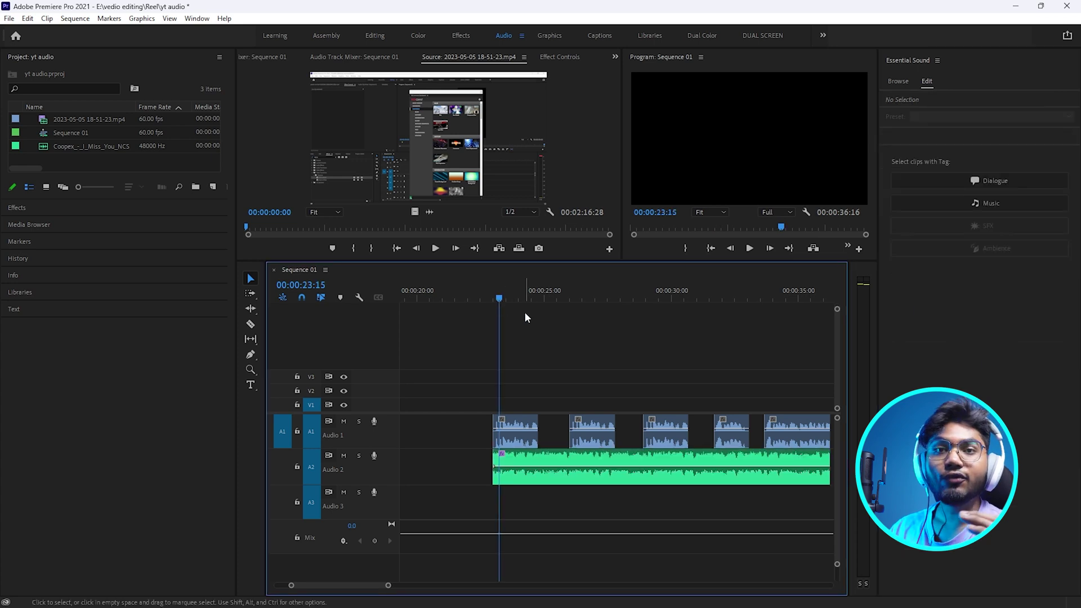